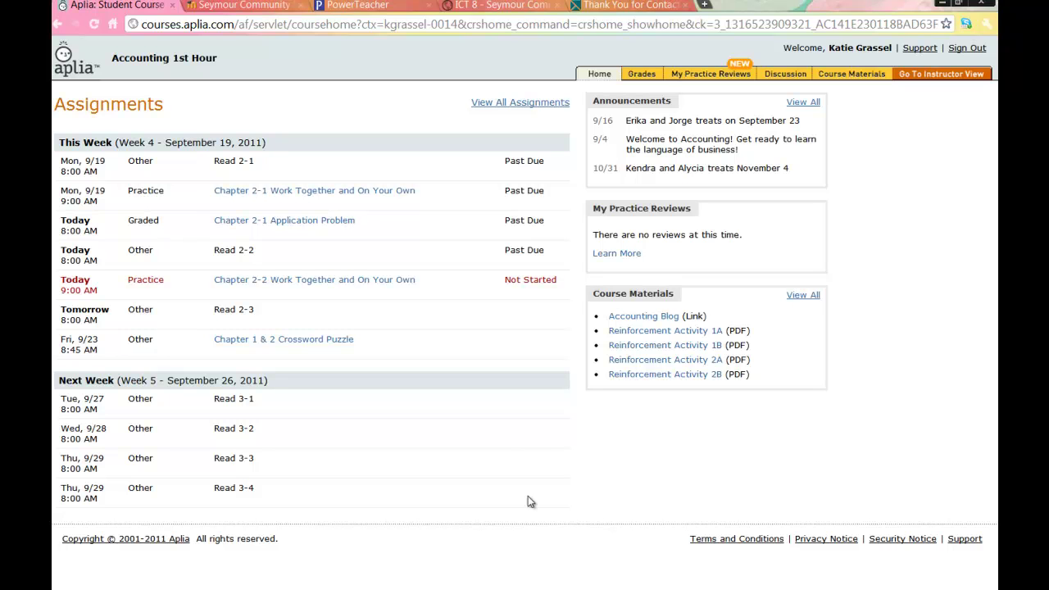
- Open the Work Together 2-2 question from the Chapter 2-2 Work Together and On Your Own assignment
left_click(344, 283)
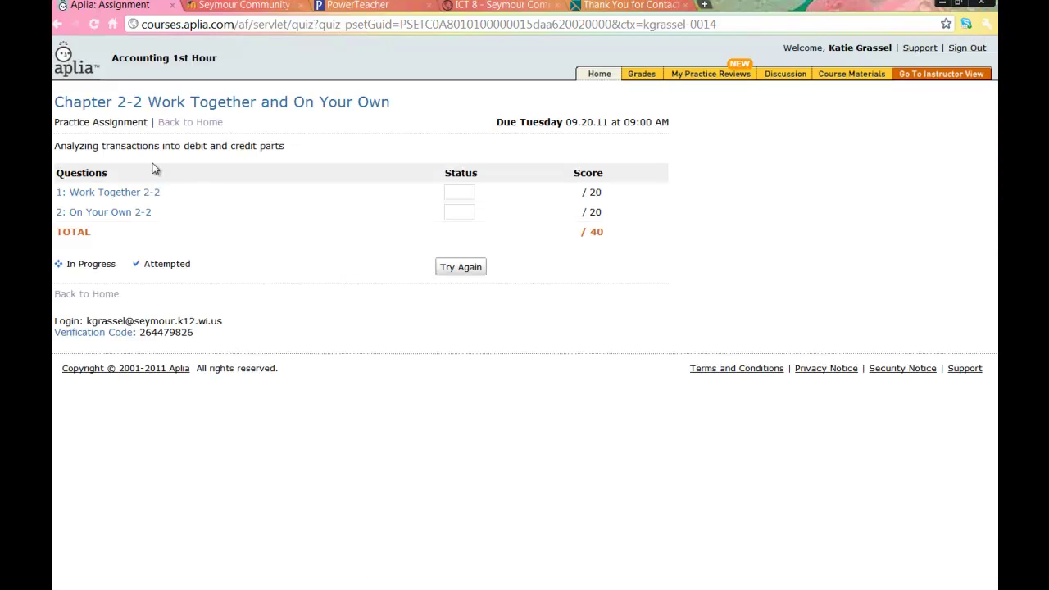
left_click(132, 194)
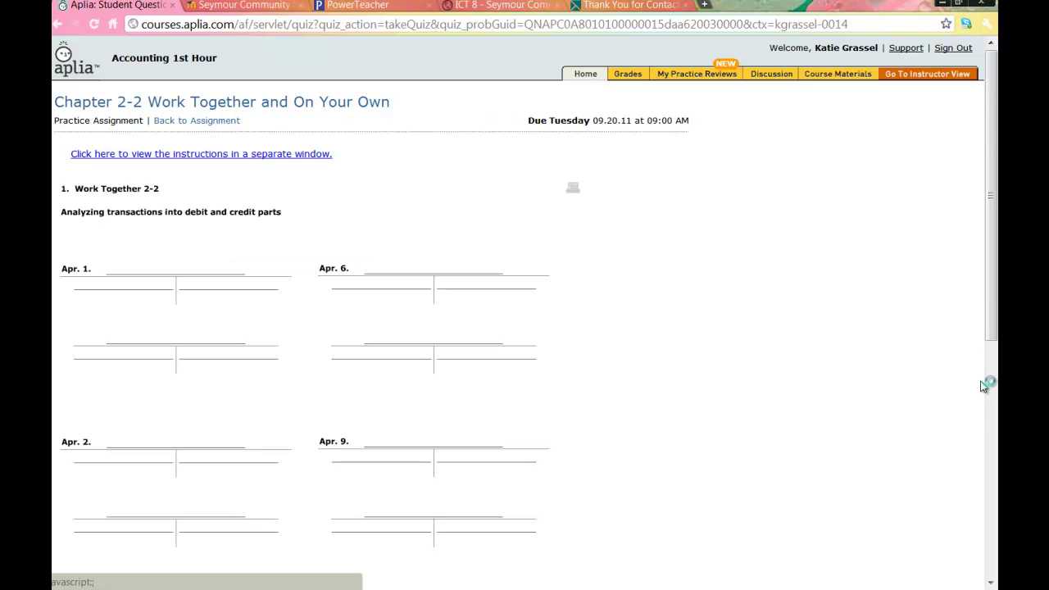
scroll(973, 366, "down", 2)
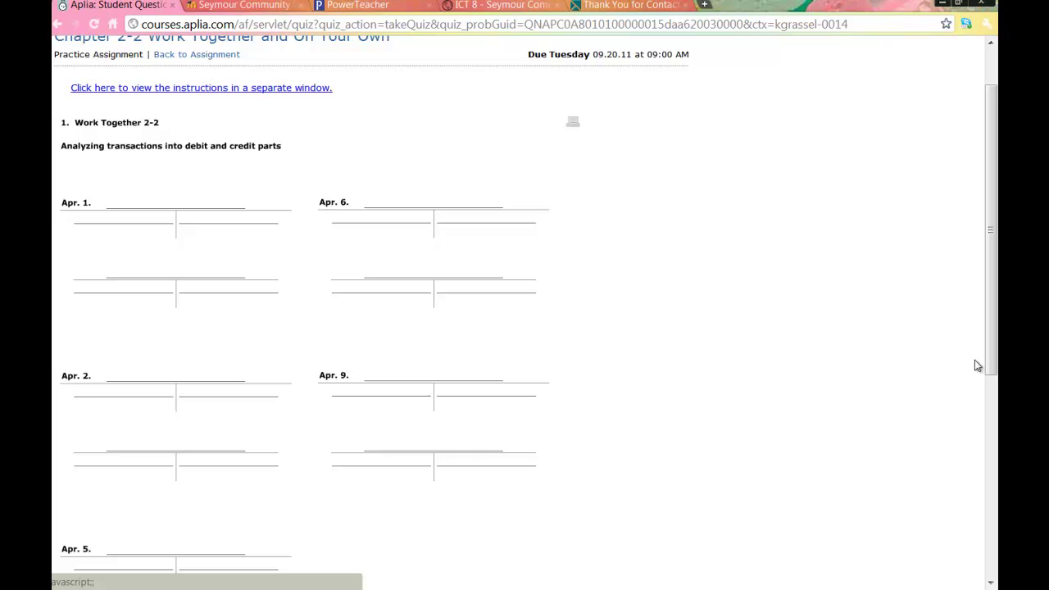
- Open the question's instructions in a separate window and widen that window to show the full text width
left_click(160, 95)
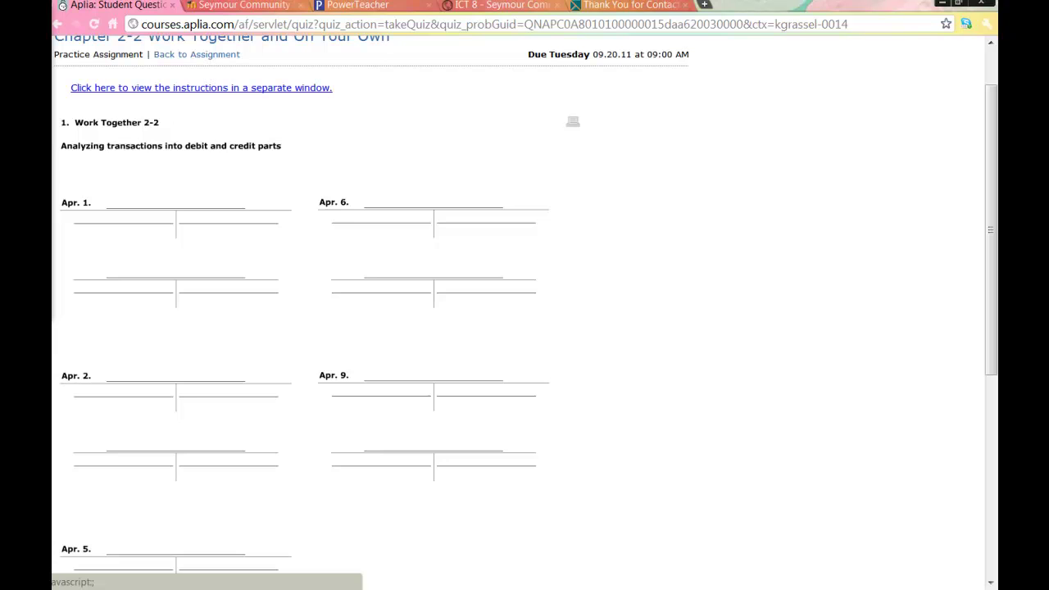
left_click_drag(622, 182, 580, 115)
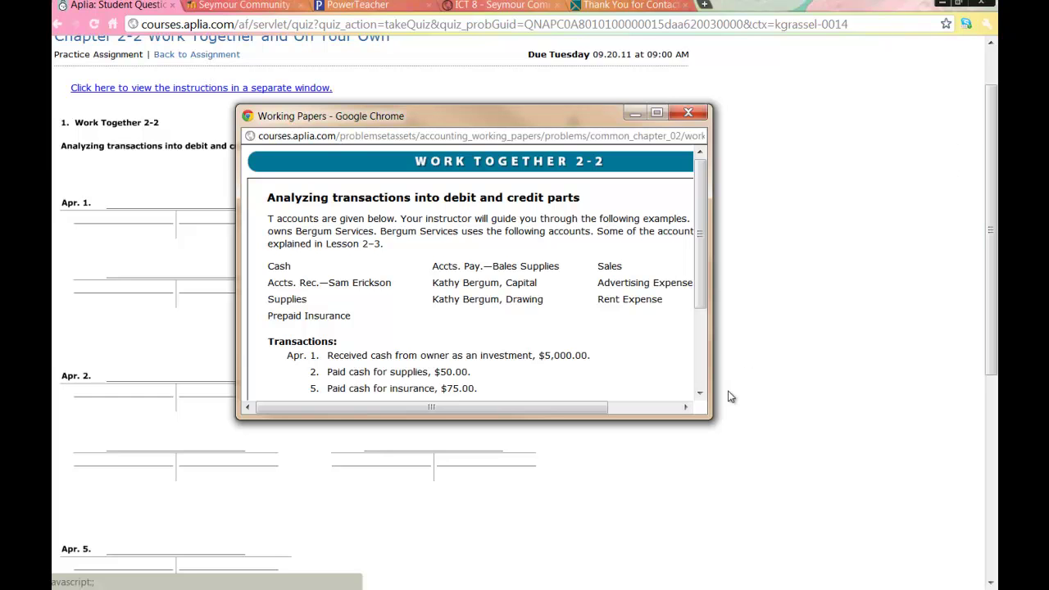
left_click_drag(711, 391, 892, 385)
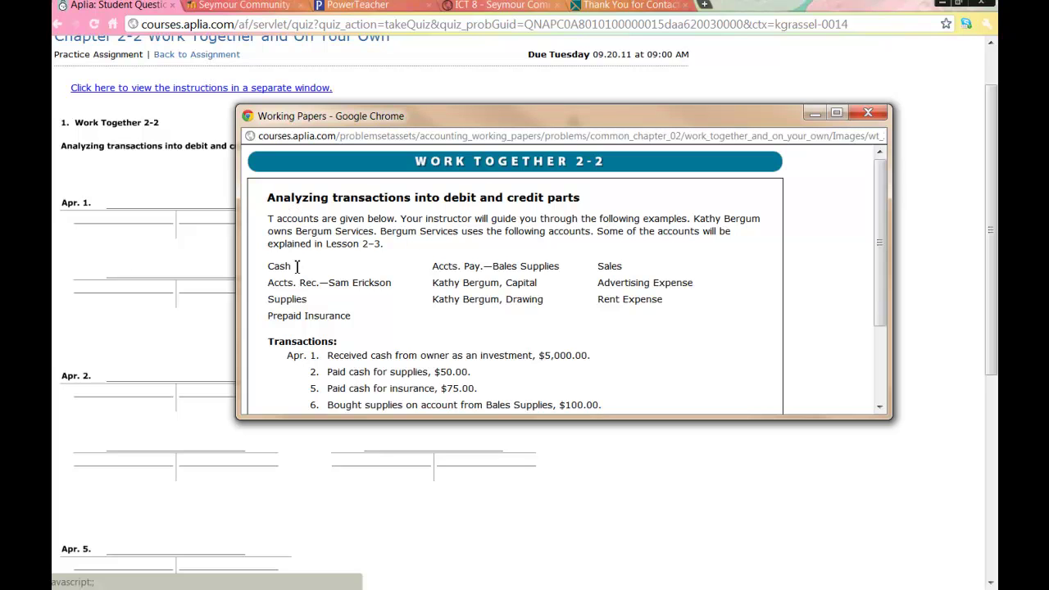
- Examine the account list, the April transactions and the two numbered directions, finishing with the Apr. 1 owner investment
left_click_drag(270, 267, 361, 315)
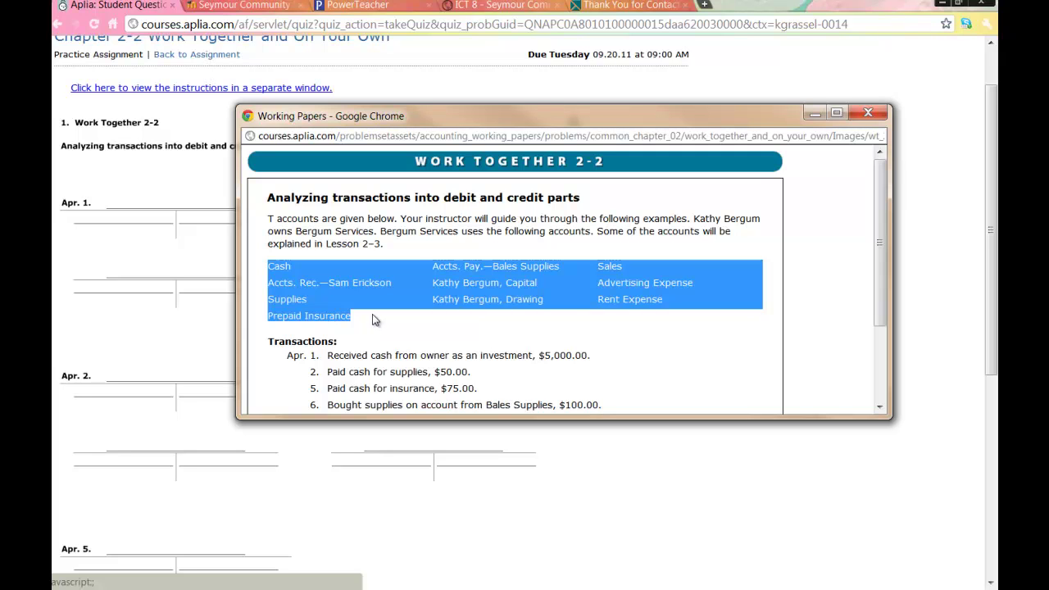
left_click_drag(879, 239, 874, 277)
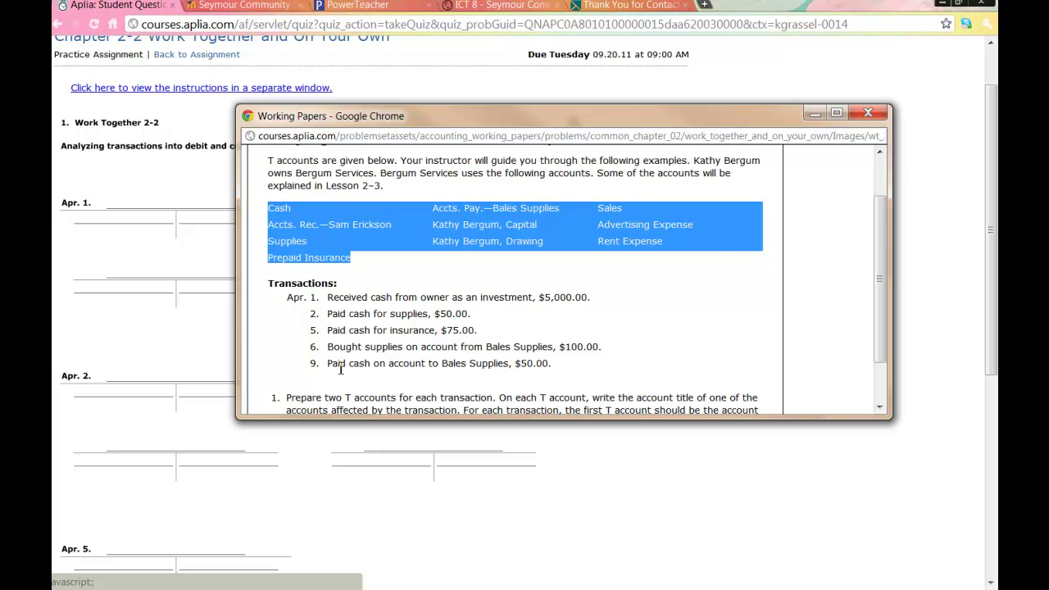
left_click_drag(879, 278, 879, 317)
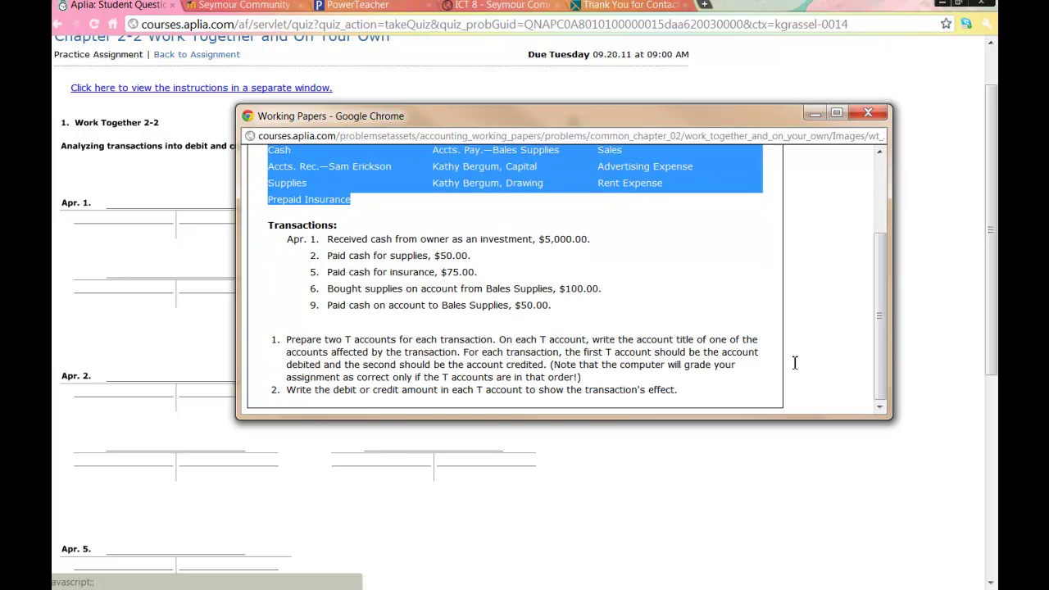
left_click(284, 352)
left_click_drag(286, 340, 613, 387)
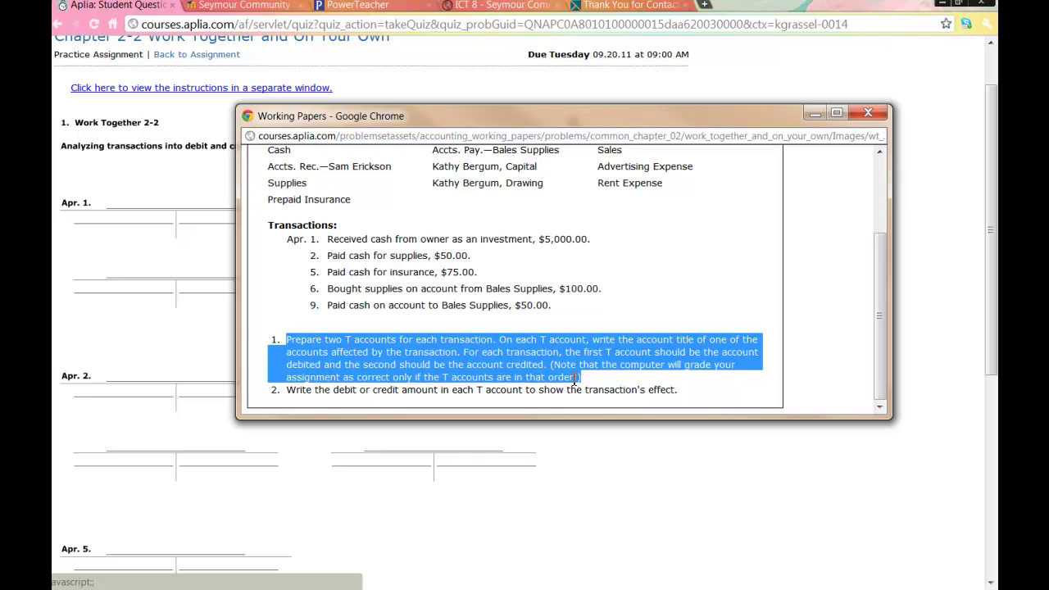
left_click_drag(317, 391, 434, 403)
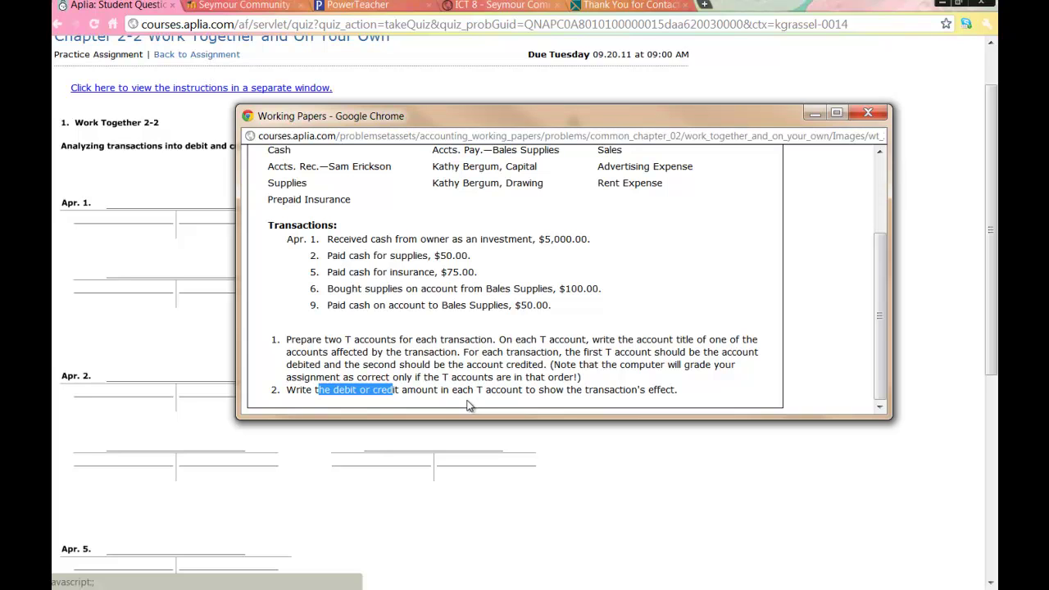
left_click(337, 242)
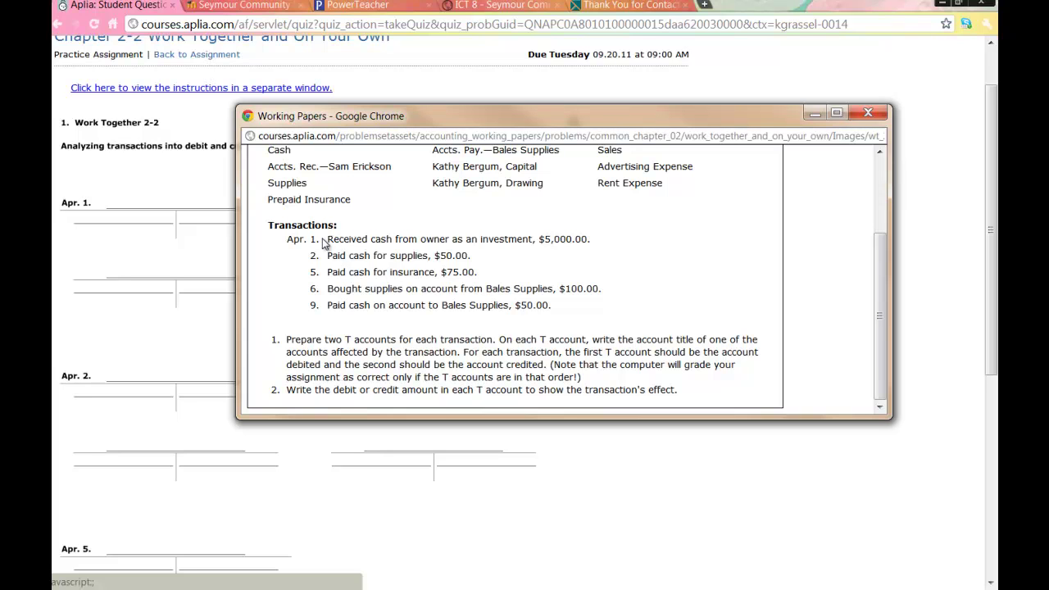
left_click_drag(332, 240, 590, 242)
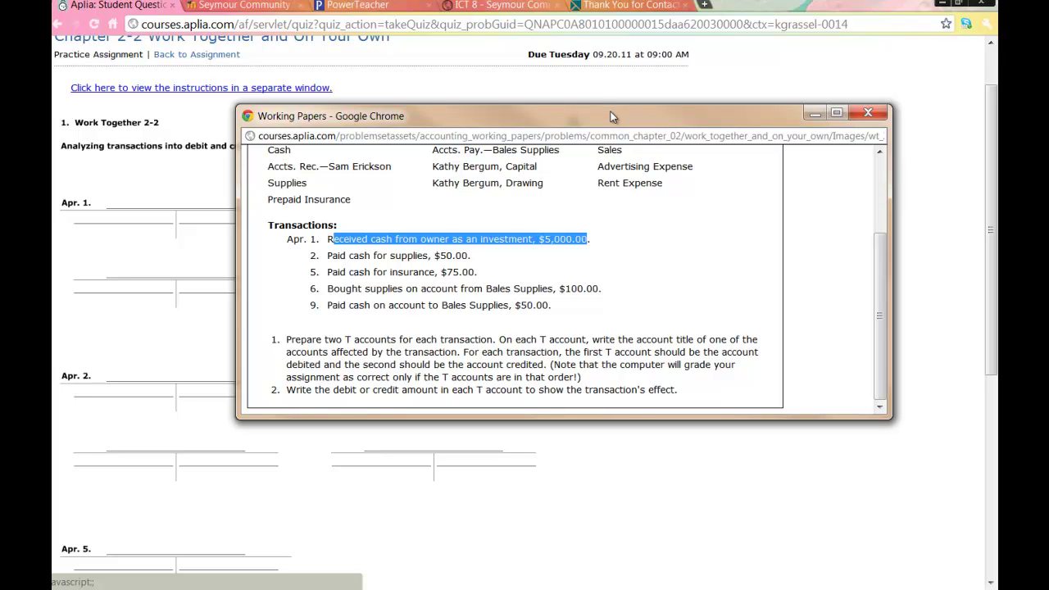
- Move the instructions out of the way and title the Apr. 1 T accounts Cash and the owner's capital account
left_click_drag(610, 118, 573, 132)
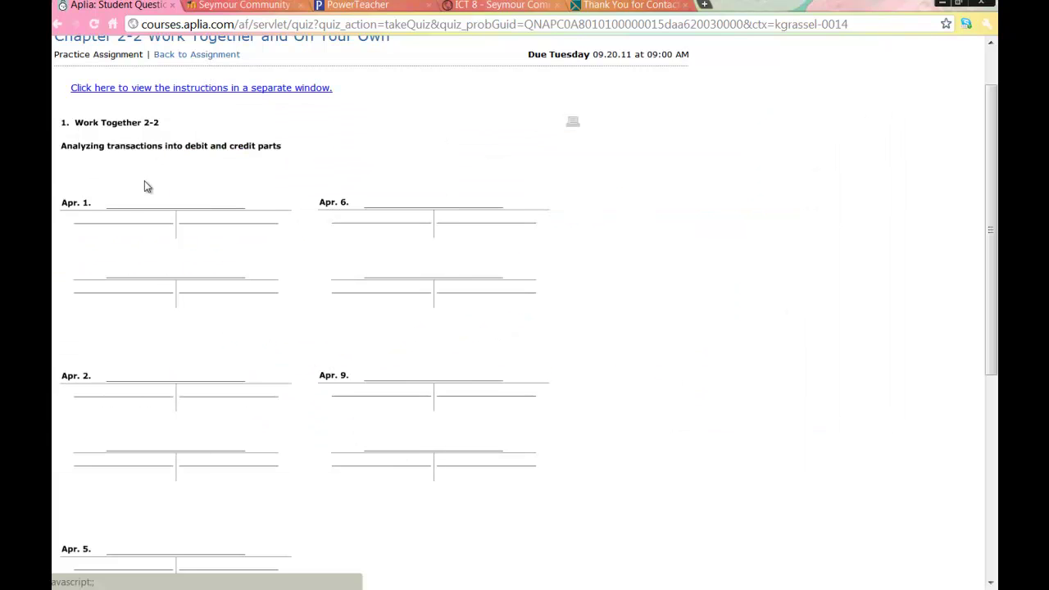
left_click(236, 204)
type("Cash")
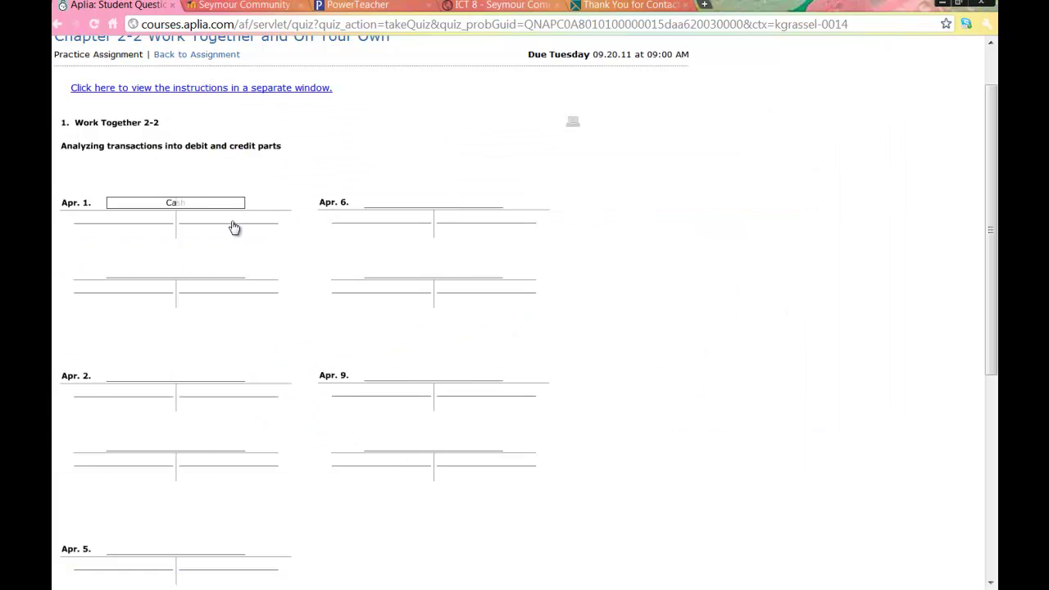
left_click(234, 228)
left_click(171, 274)
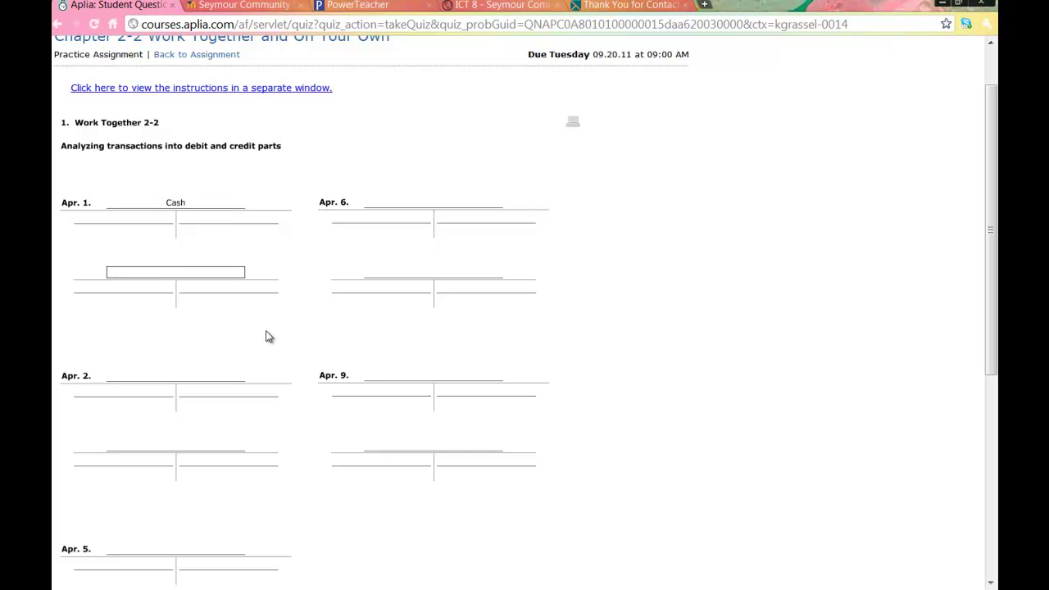
type("Kath")
key("Return")
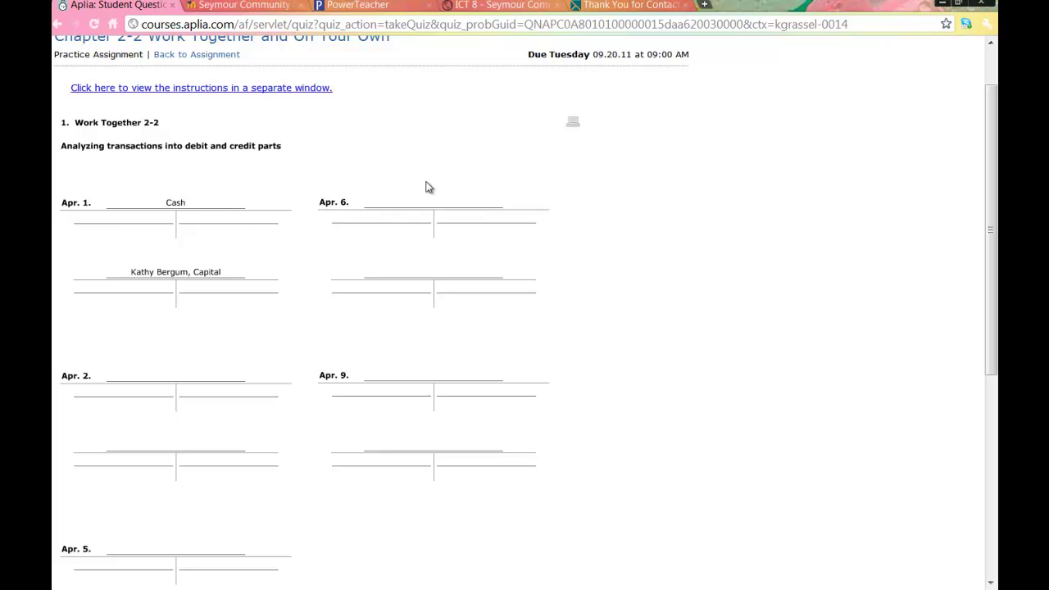
- Enter a 5000 debit in the Apr. 1 Cash account and a 5000 credit in the owner's capital account
left_click(143, 222)
type("5000")
key("Tab")
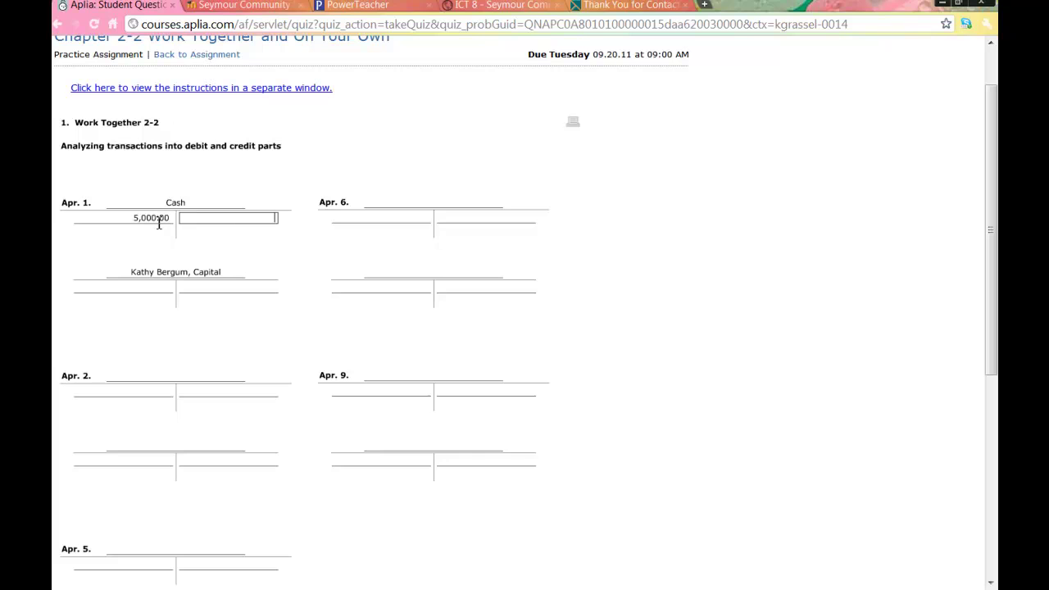
left_click(220, 288)
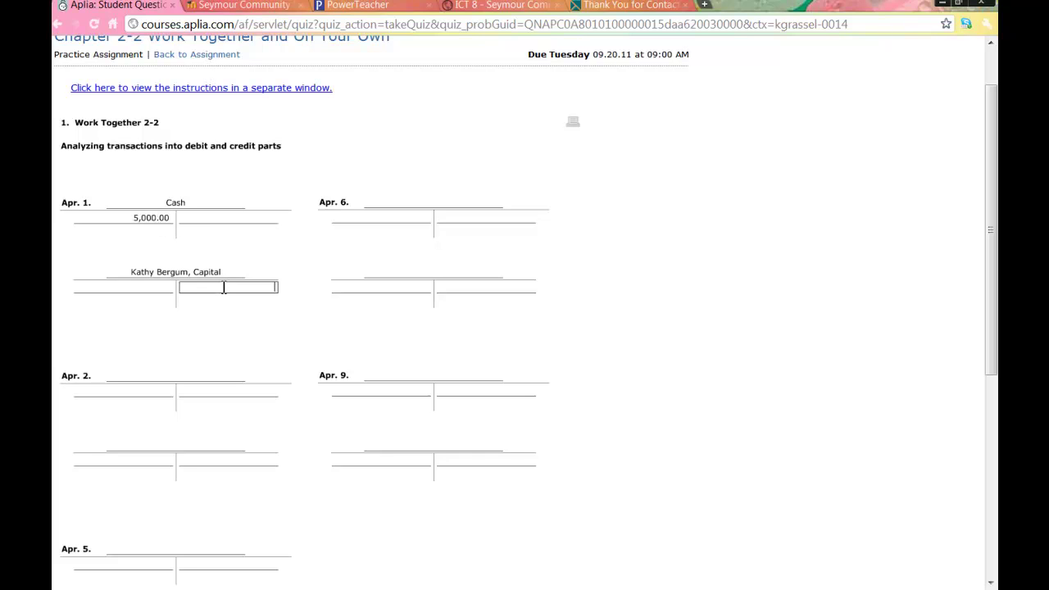
type("5000")
key("Tab")
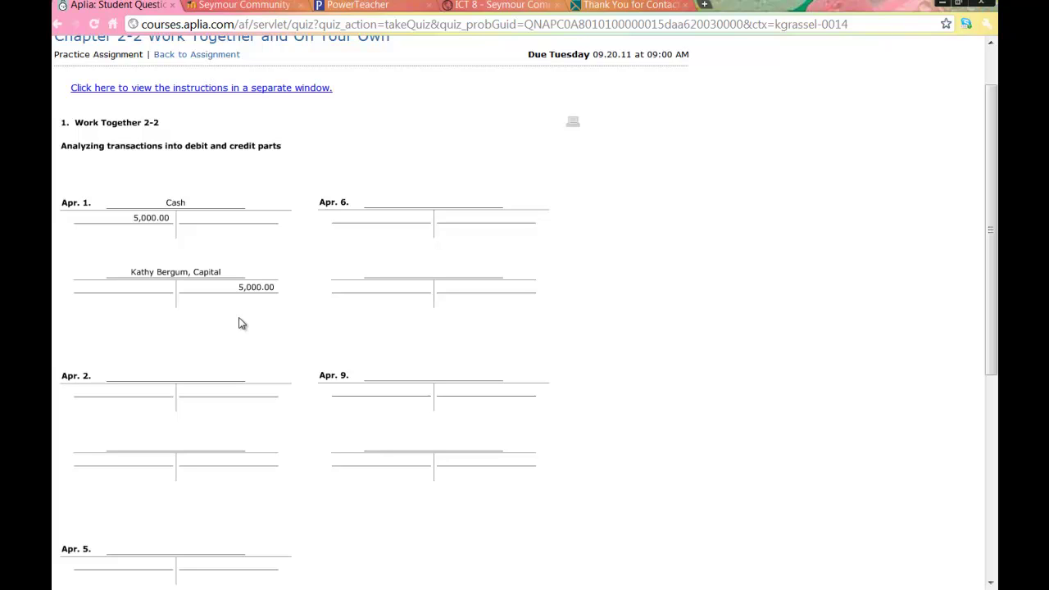
- Title the two Apr. 2 T accounts, with Supplies as the first and Cash as the second
left_click(155, 374)
type("sup")
key("Return")
left_click(173, 448)
type("Cash")
key("Return")
- Enter a 50 debit in the Apr. 2 Supplies account and a 50 credit in its Cash account
left_click(135, 395)
type("50")
key("Tab")
left_click(226, 463)
type("50")
left_click(350, 477)
- Complete the Apr. 5 T accounts with a 75 debit to Prepaid Insurance and a 75 credit to Cash
scroll(445, 485, "down", 2)
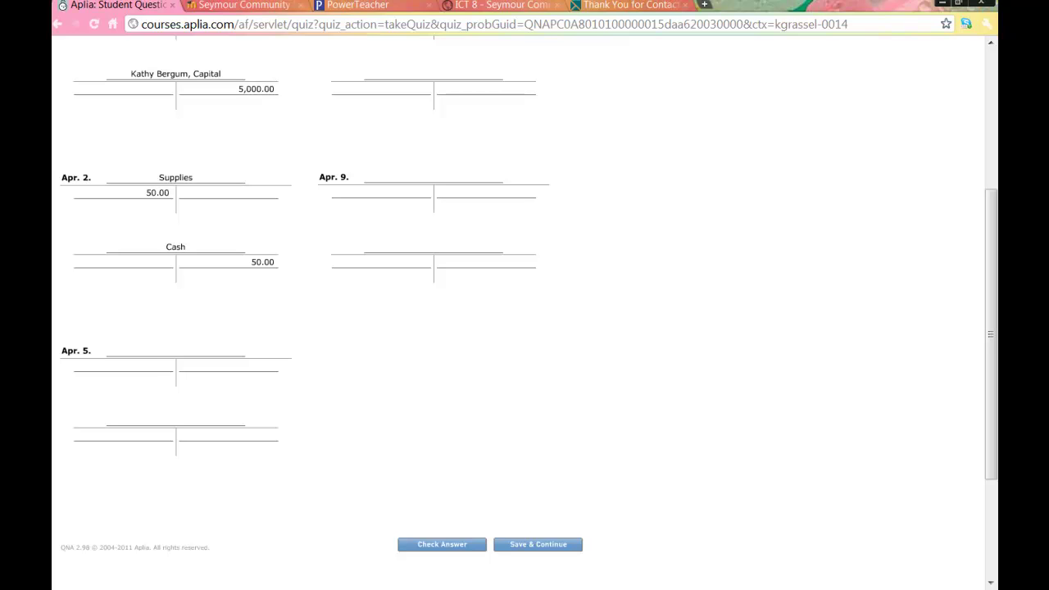
left_click(155, 352)
type("Pre")
key("Return")
left_click(170, 425)
type("c")
key("Return")
left_click(152, 369)
type("75")
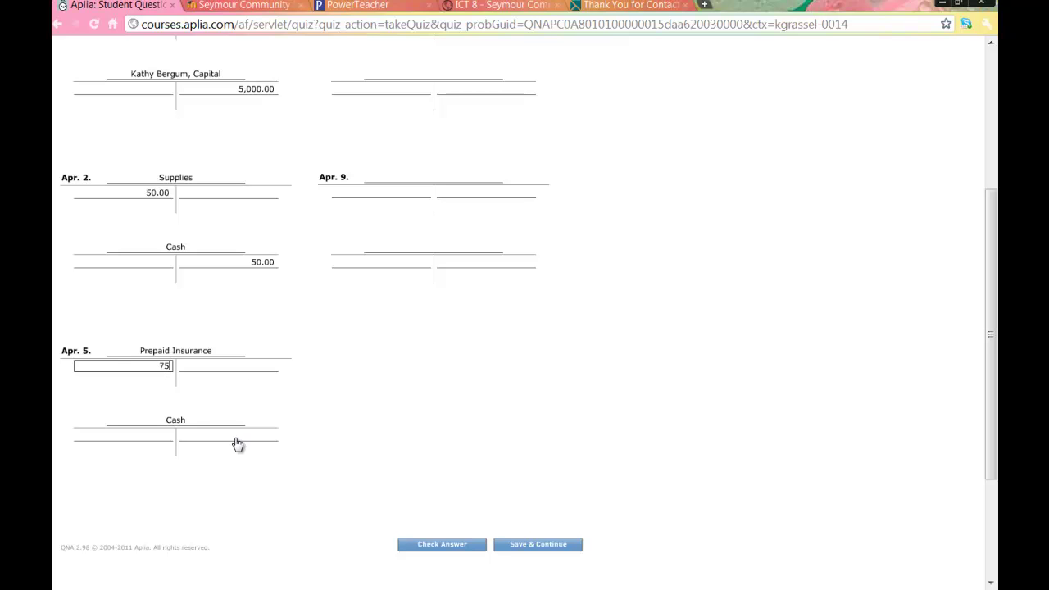
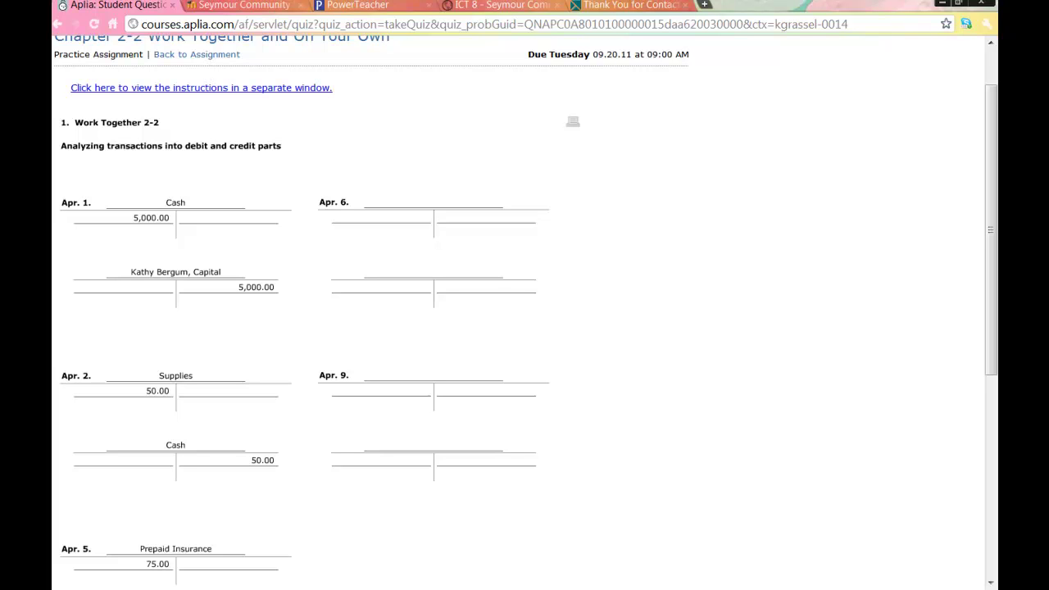
- Review the account titles and the Apr. 6 transaction in the instructions window, then set the window aside
key("alt+Tab")
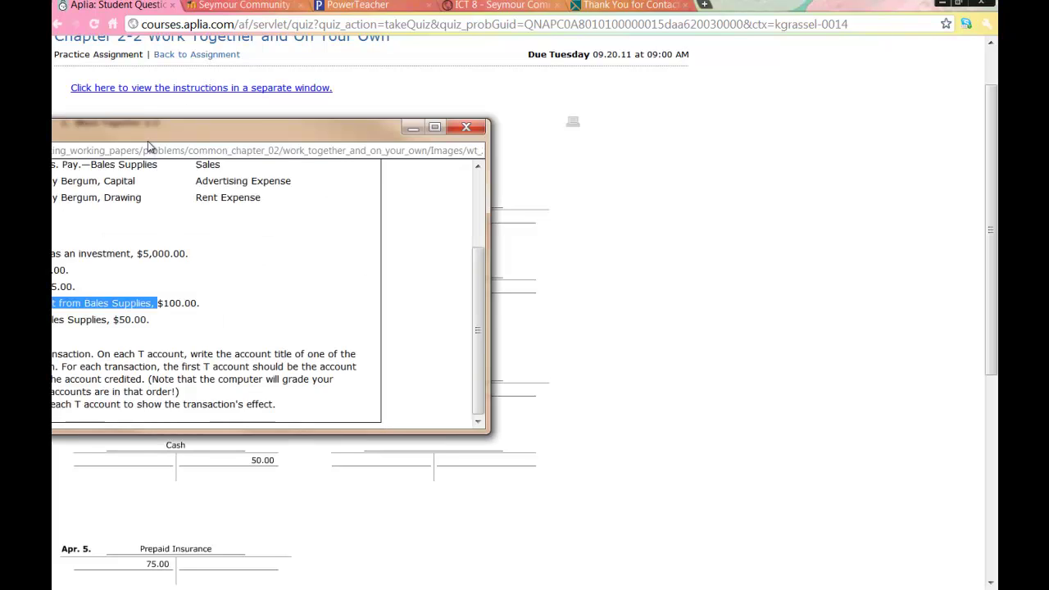
left_click_drag(815, 275, 799, 250)
left_click_drag(206, 197, 526, 251)
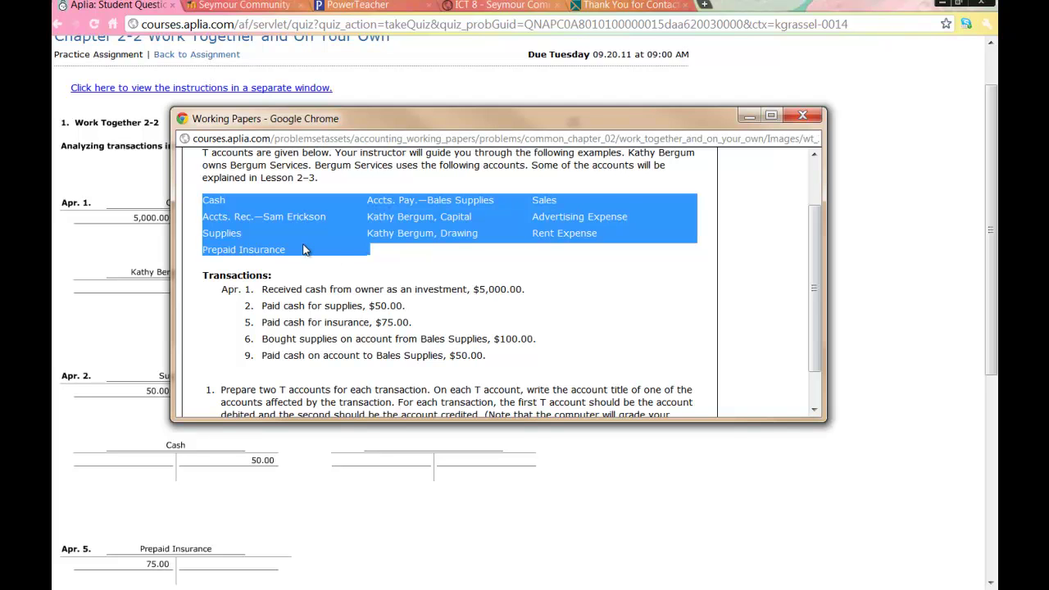
left_click(210, 236)
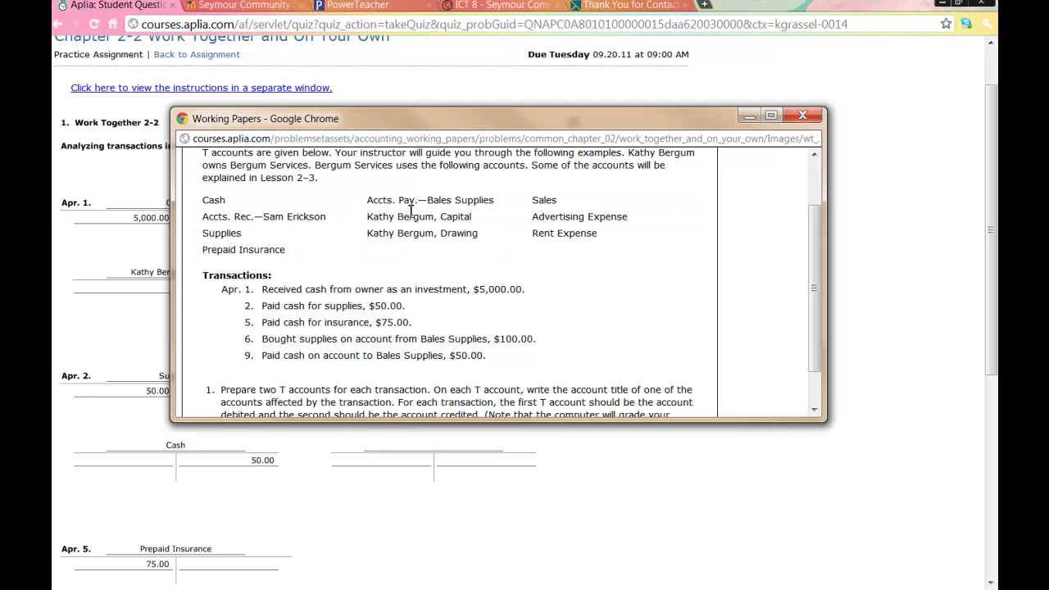
left_click_drag(369, 200, 499, 209)
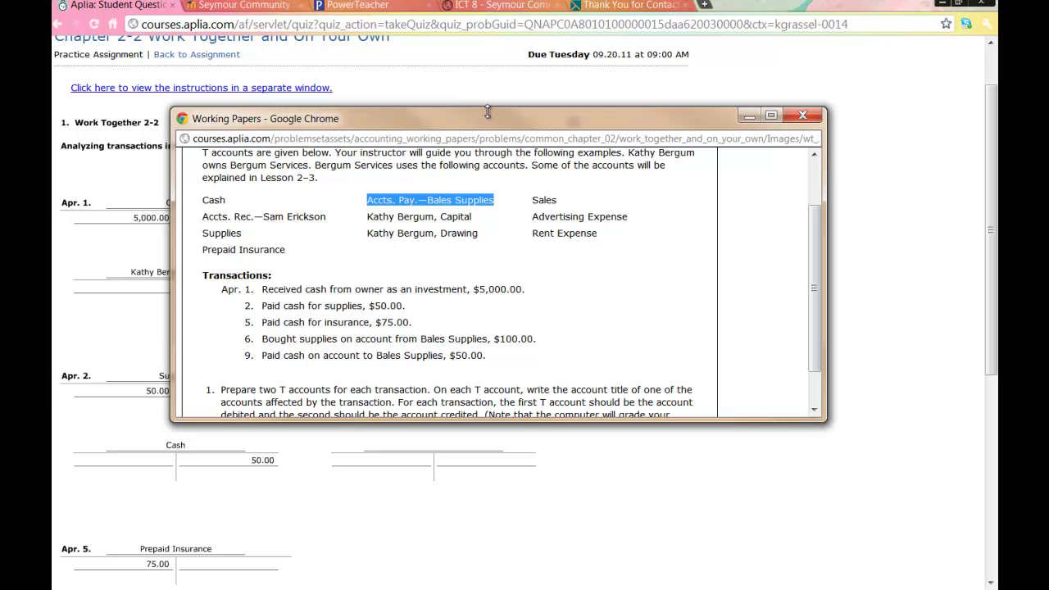
left_click_drag(488, 111, 488, 111)
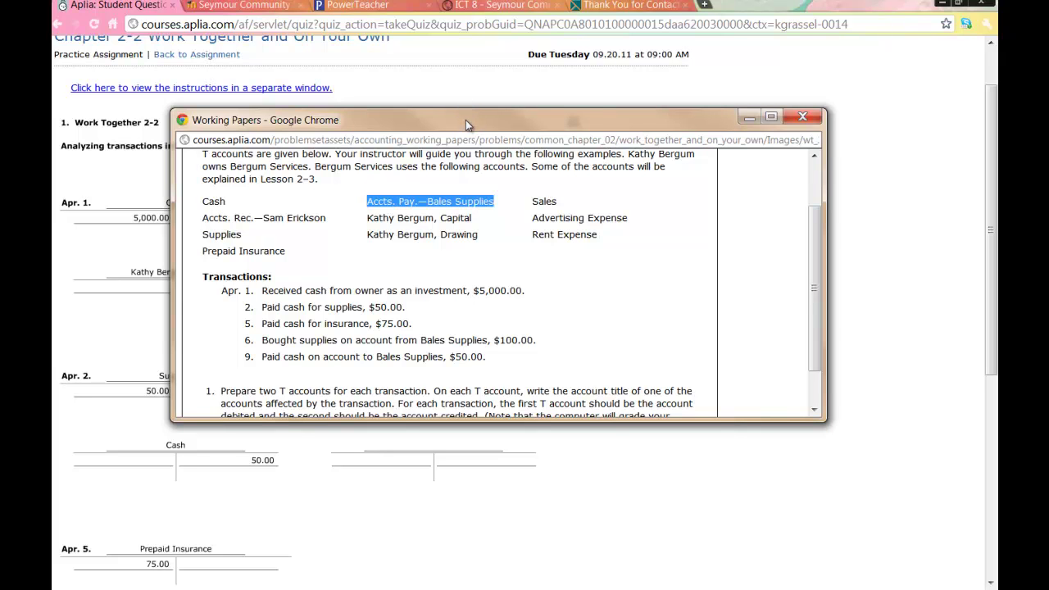
key("super+Down")
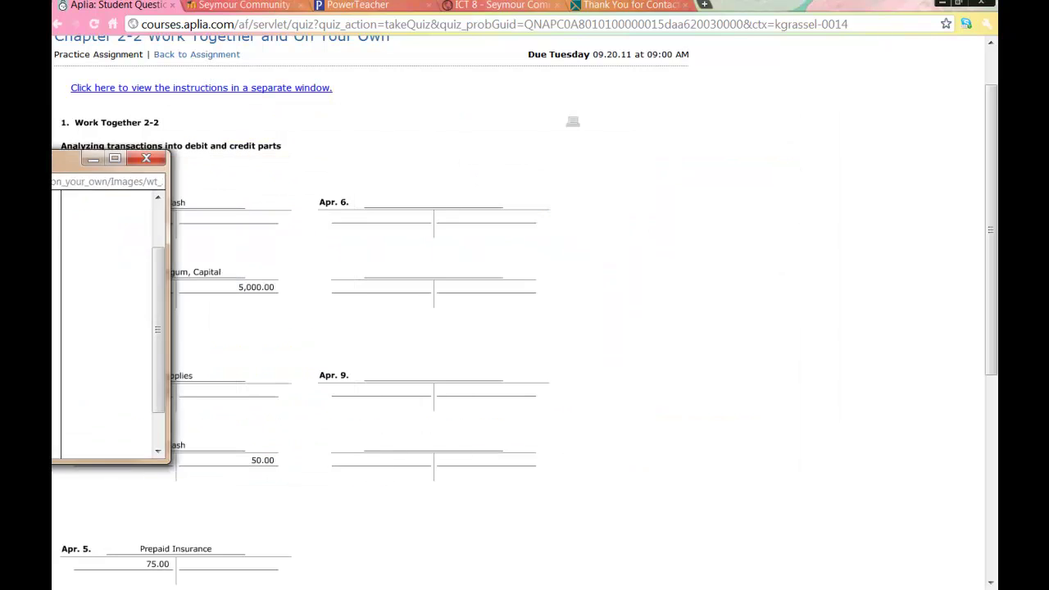
- Title the Apr. 6 T accounts Supplies and Accts. Pay.—Bales Supplies
left_click(434, 205)
type("sup")
key("Return")
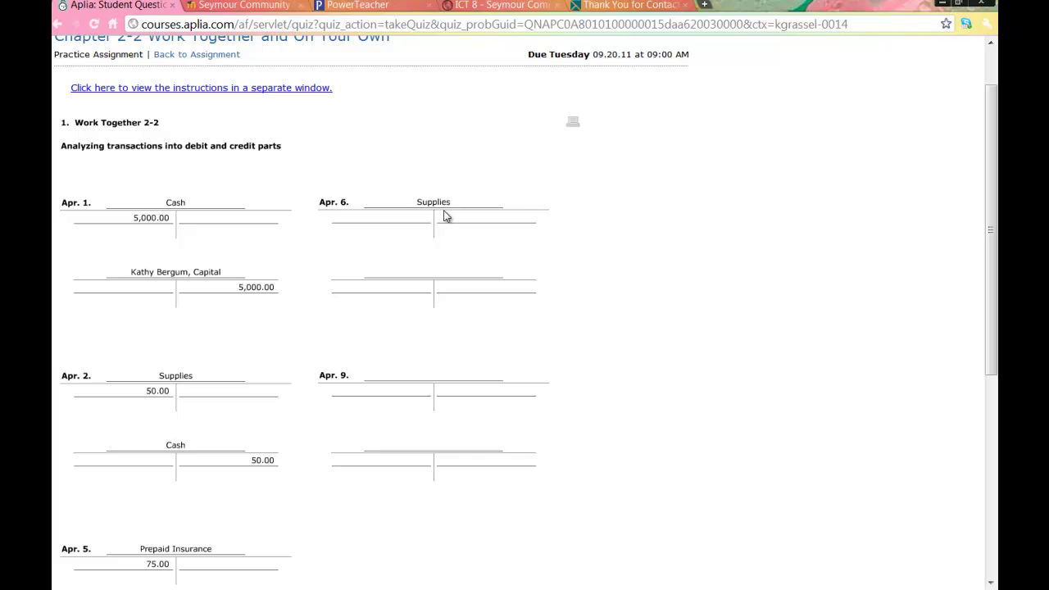
left_click(436, 272)
type("ac")
key("Return")
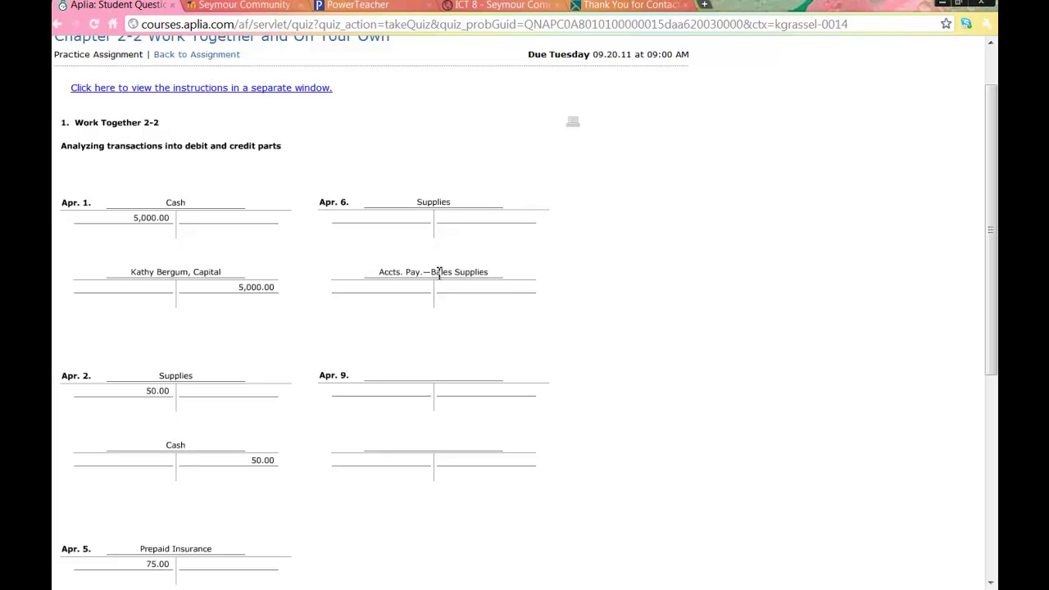
- Enter a 100 debit in the Apr. 6 Supplies account and a 100 credit in Accts. Pay.—Bales Supplies
left_click(395, 219)
type("100")
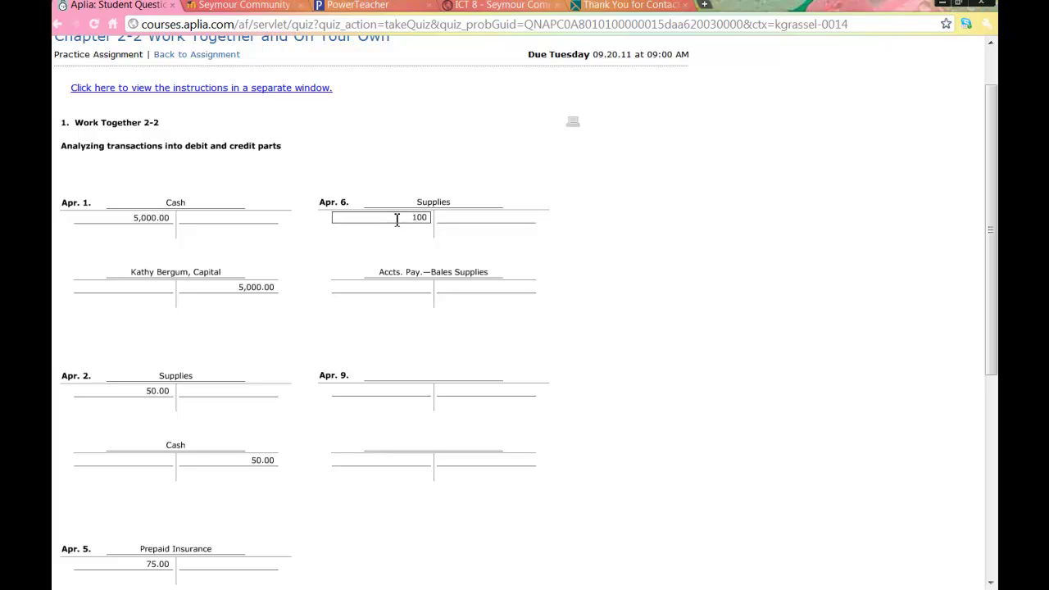
key("Tab")
left_click(502, 286)
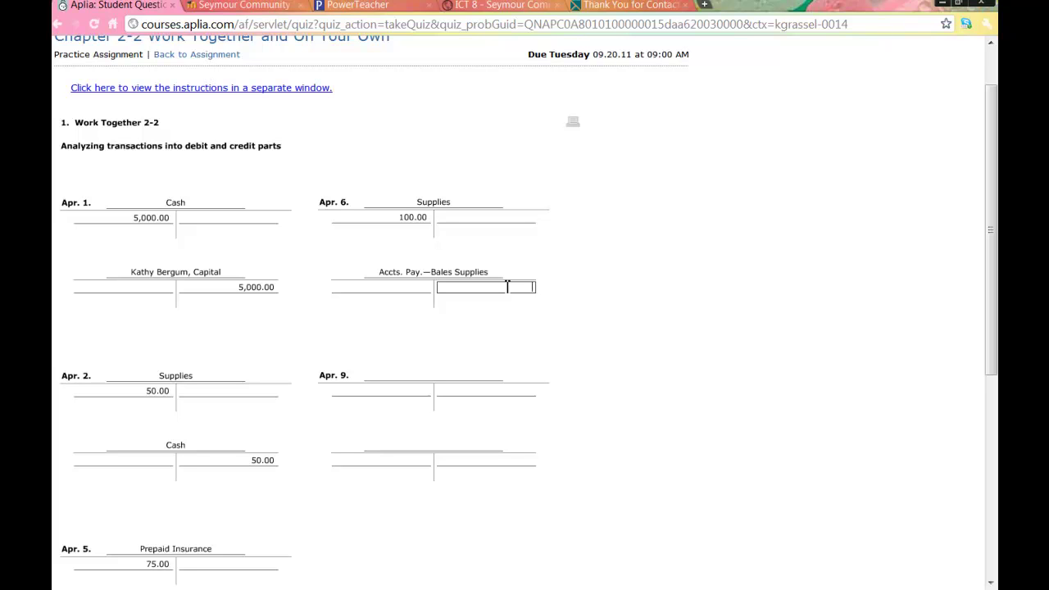
type("100")
left_click(507, 286)
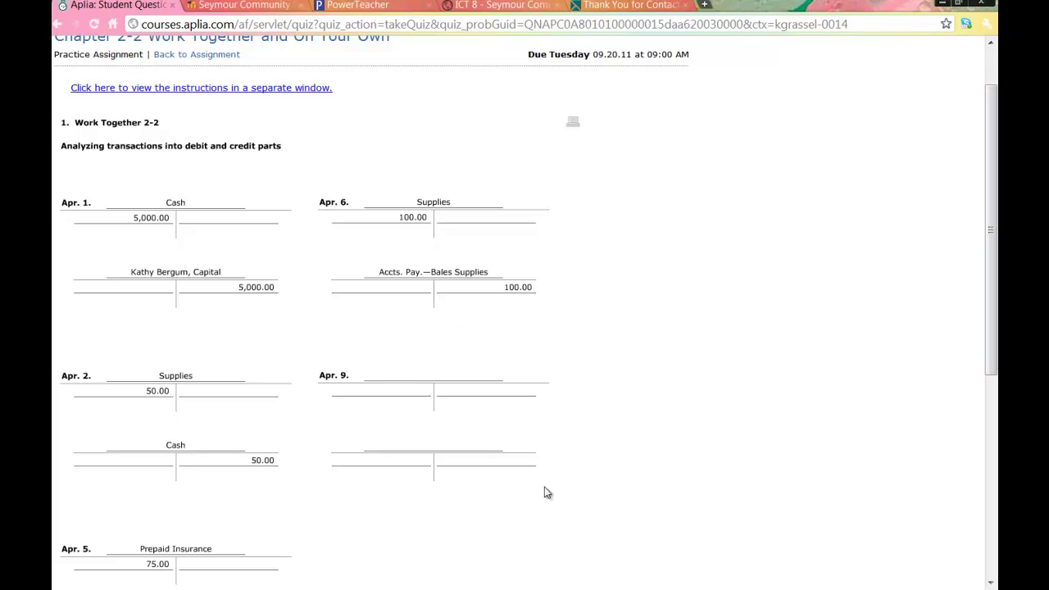
- Title the second Apr. 9 T account Cash and enter a 50 credit in it
left_click(453, 449)
type("cash")
left_click(494, 464)
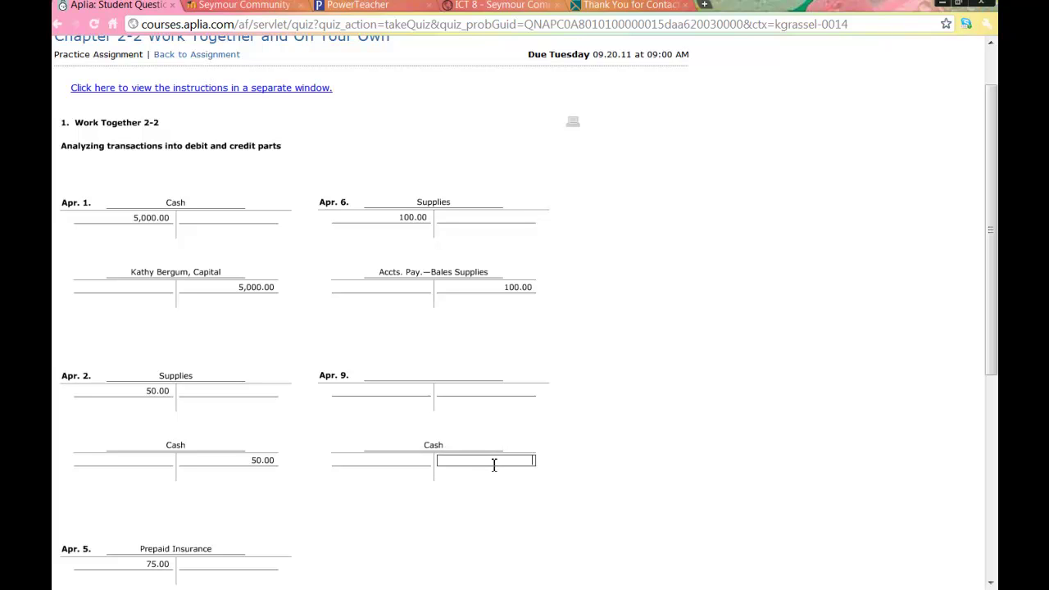
type("50")
key("Return")
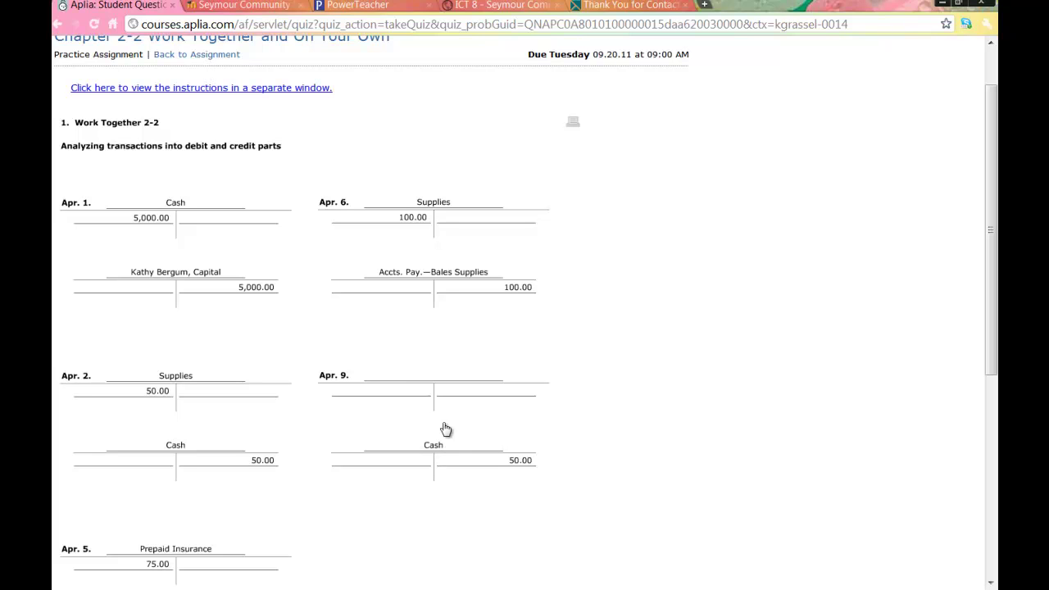
- Title the first Apr. 9 T account Accts. Pay.—Bales Supplies and enter a 50 debit in it
left_click(403, 375)
type("ac")
key("Return")
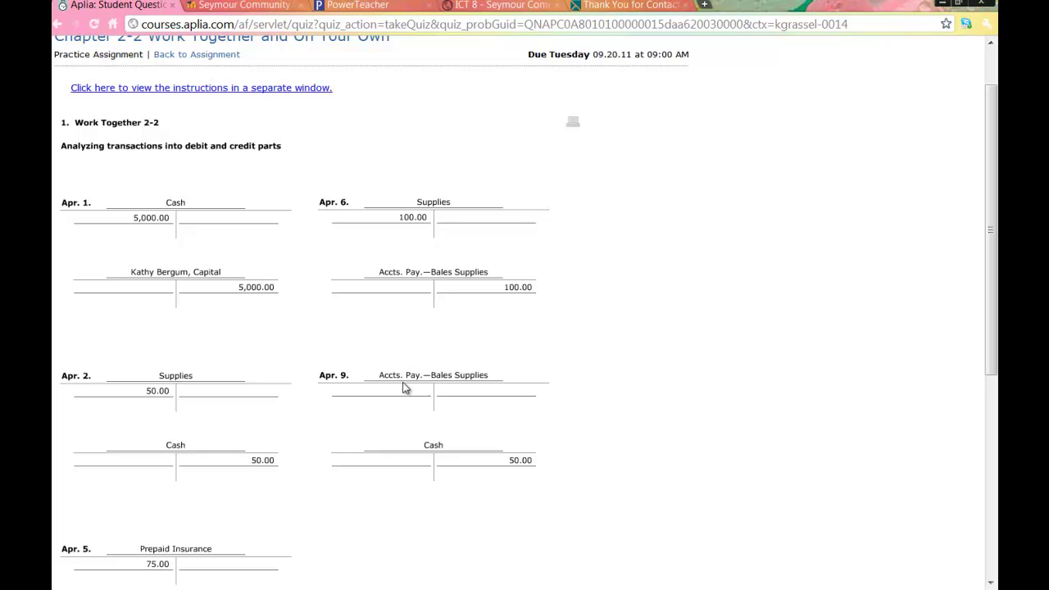
left_click(405, 393)
type("50")
key("Tab")
left_click(721, 395)
- Check the answers for Work Together 2-2 and review the grading marks beside every T account
scroll(661, 415, "down", 3)
left_click(475, 482)
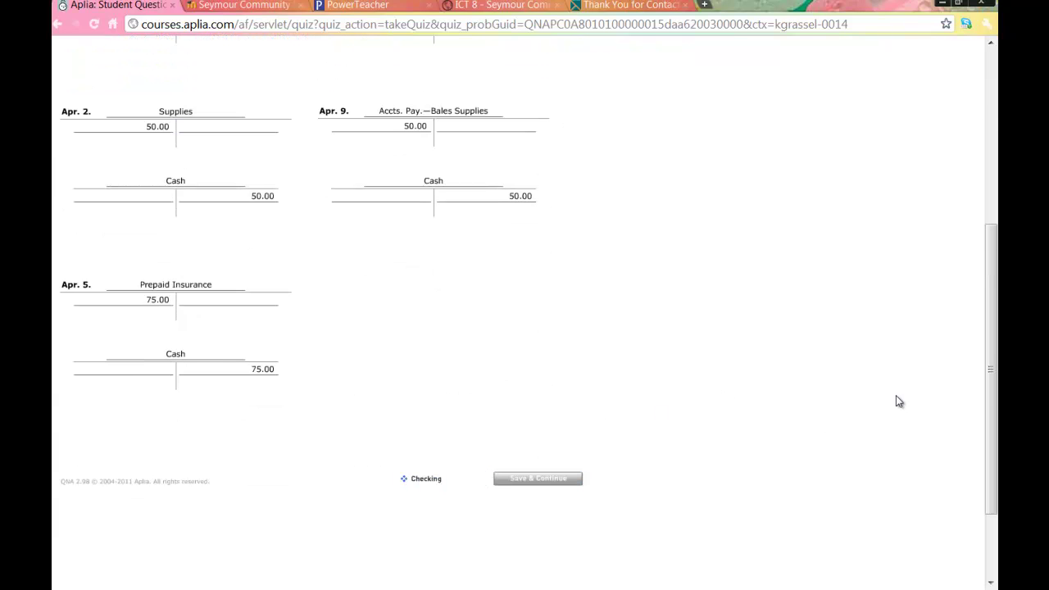
scroll(728, 429, "up", 3)
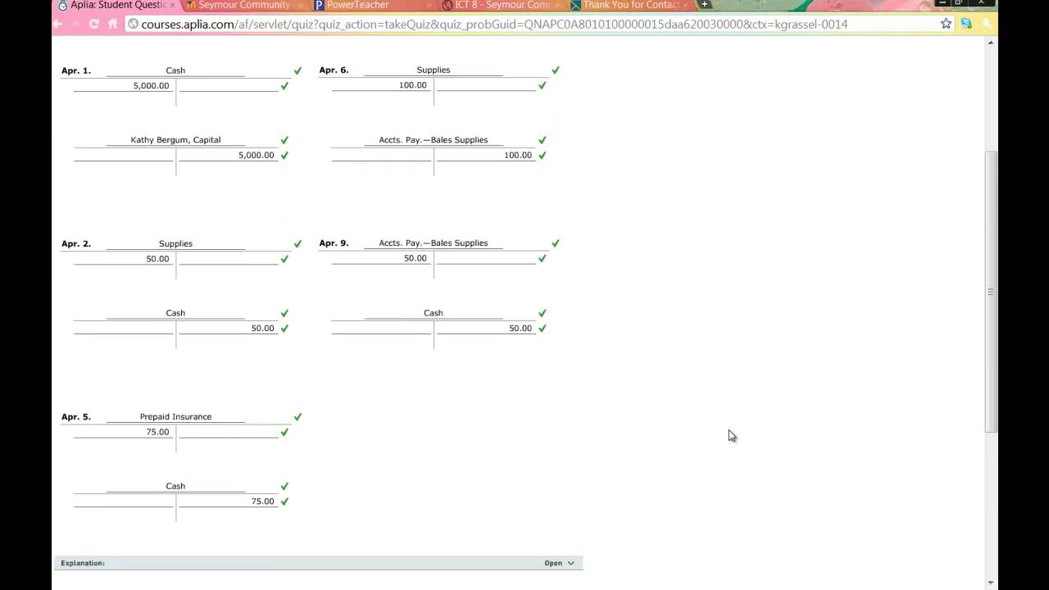
scroll(729, 434, "up", 2)
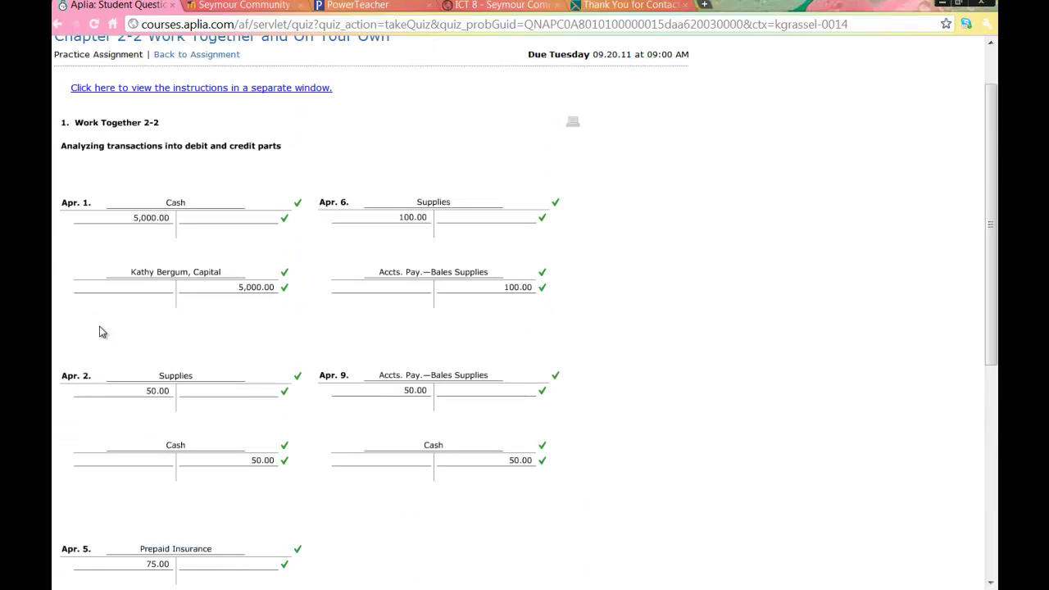